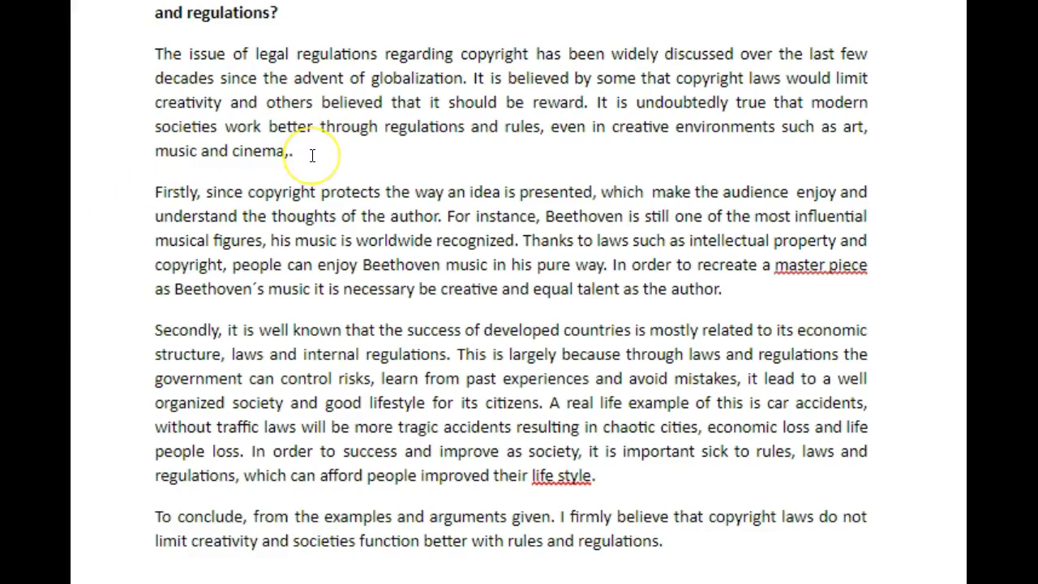
Step: Replace the word 'globalization' with 'mass connectivity.' in the introduction
scroll(309, 157, up, 1)
scroll(312, 156, down, 1)
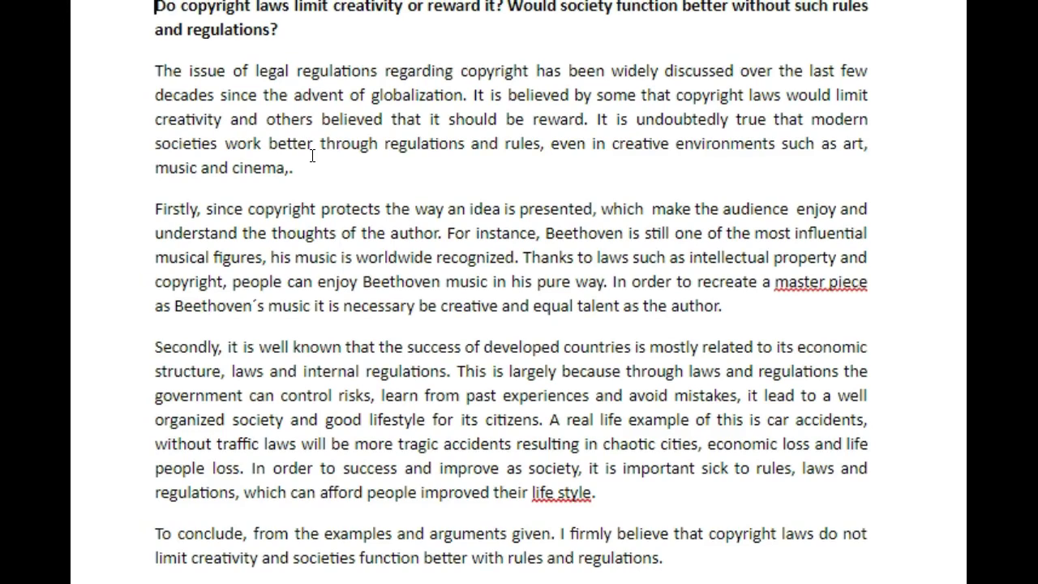
scroll(311, 157, up, 1)
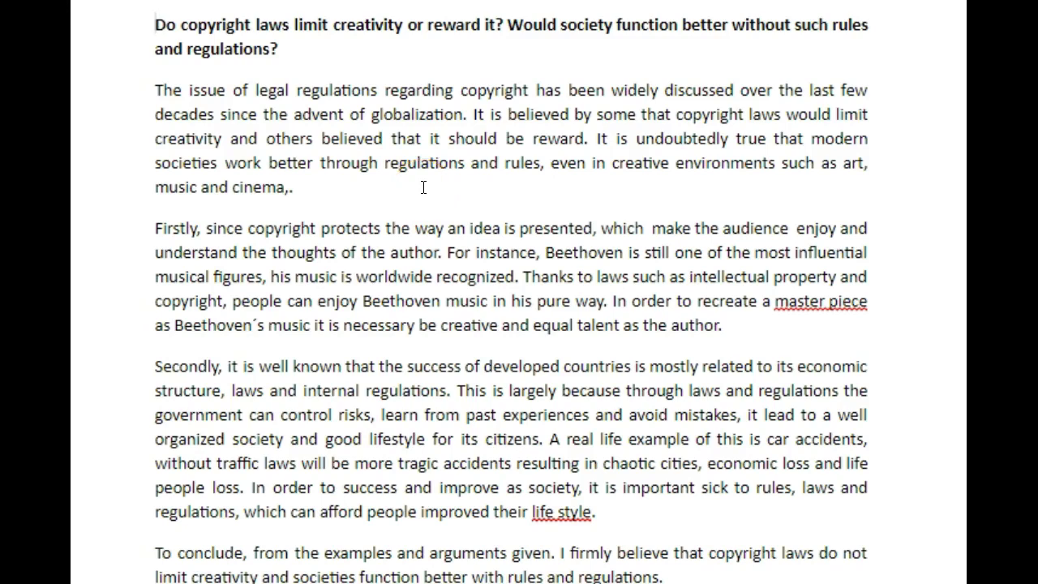
scroll(423, 187, down, 1)
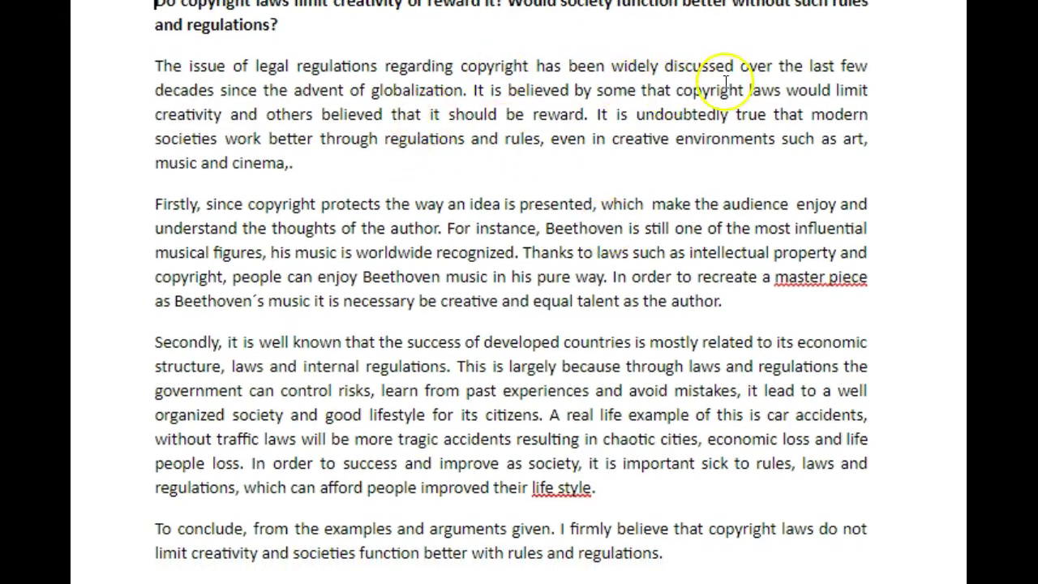
double_click(401, 95)
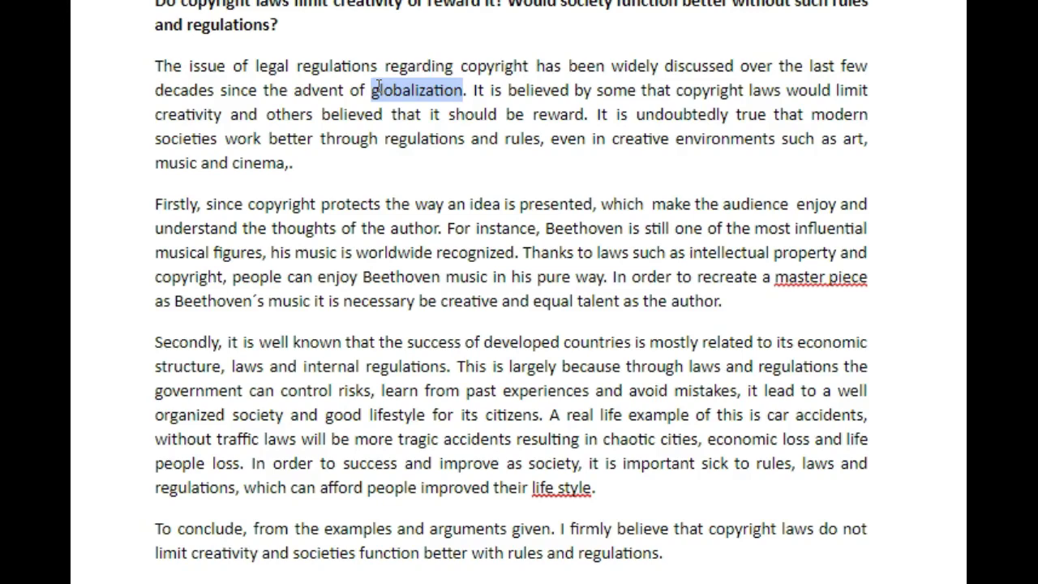
text(mass connect)
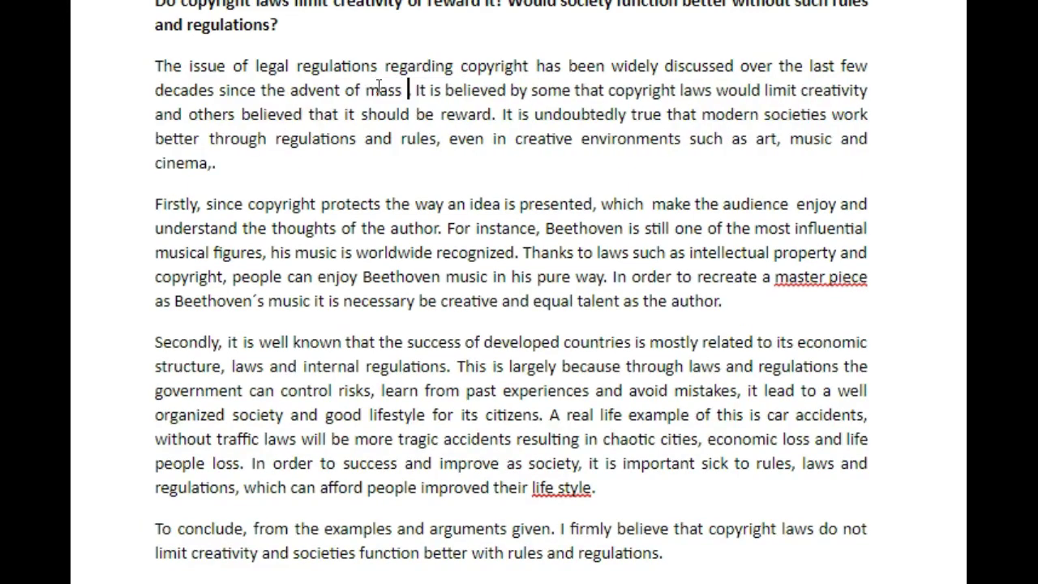
text(iv)
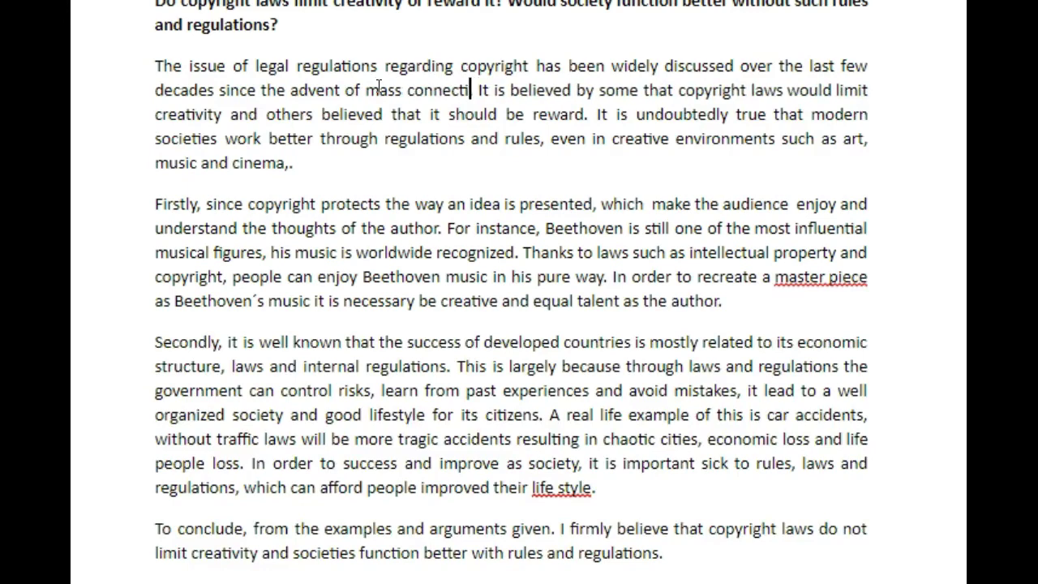
text(ity.)
click(499, 139)
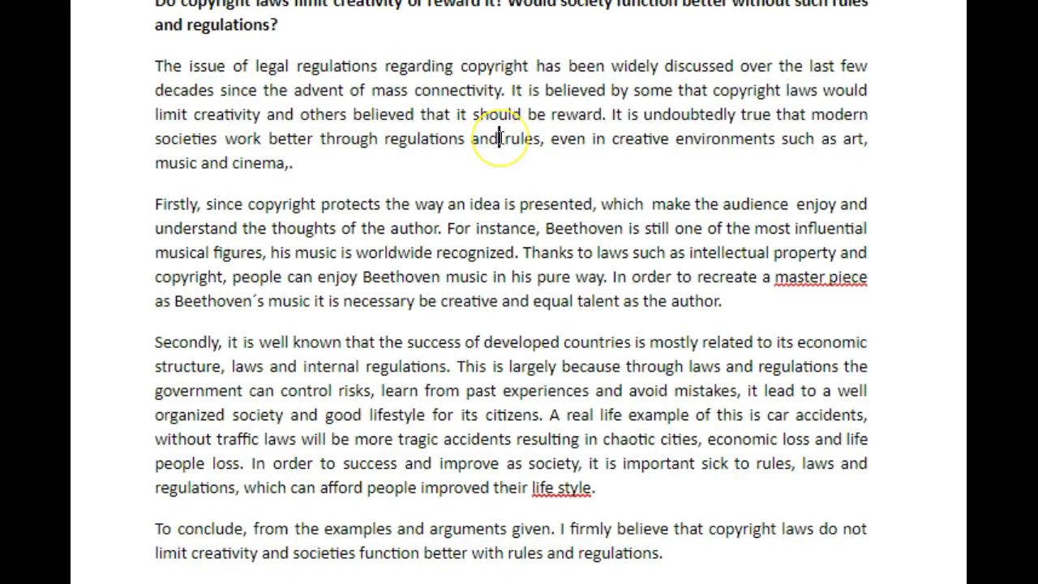
Step: Reword the sentence to read 'limit creativity, while others believe that it rewards it.'
double_click(846, 90)
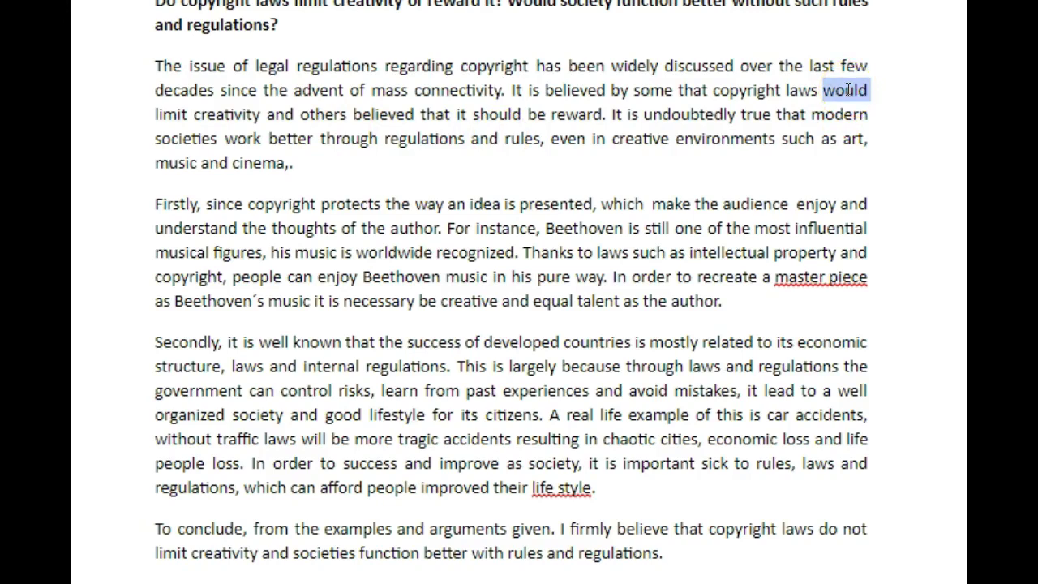
key(BackSpace)
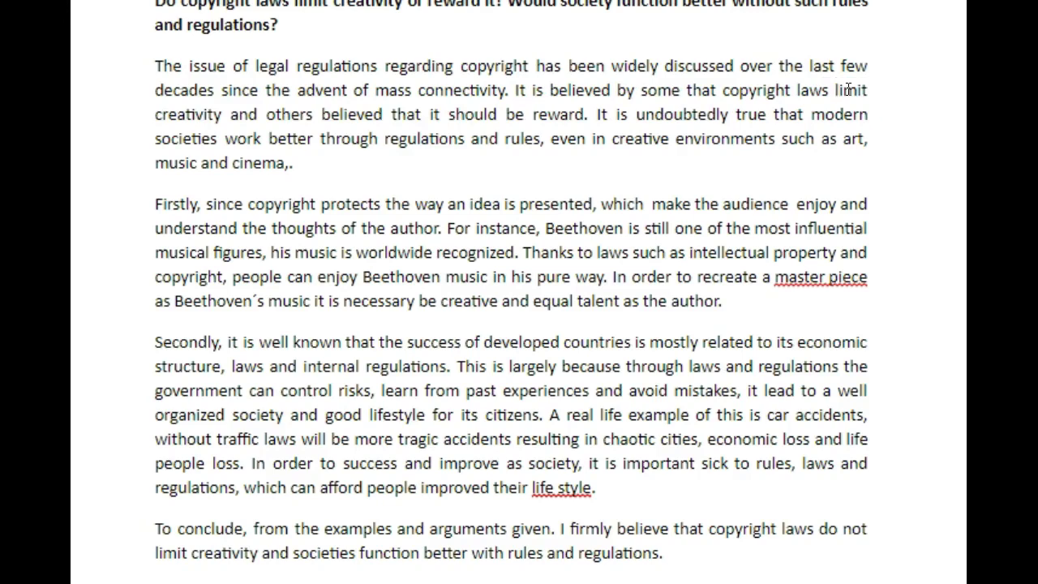
double_click(243, 114)
key(BackSpace)
text(, while)
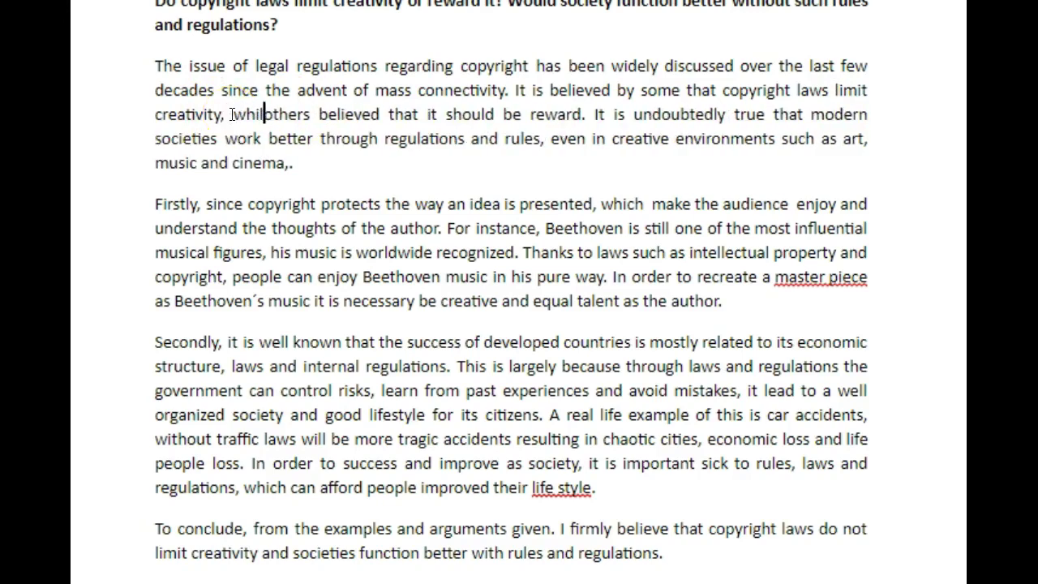
click(394, 114)
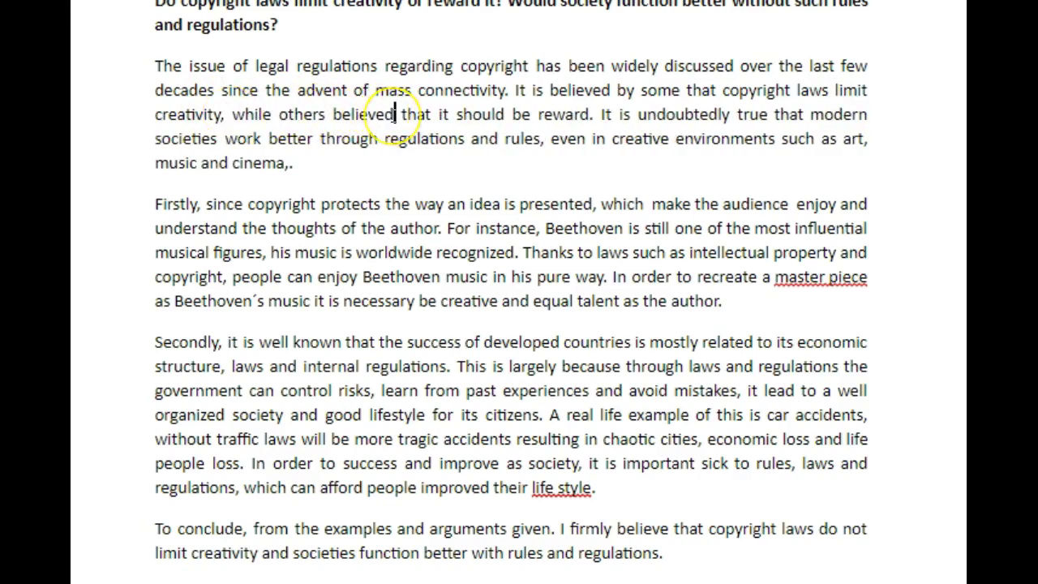
key(BackSpace)
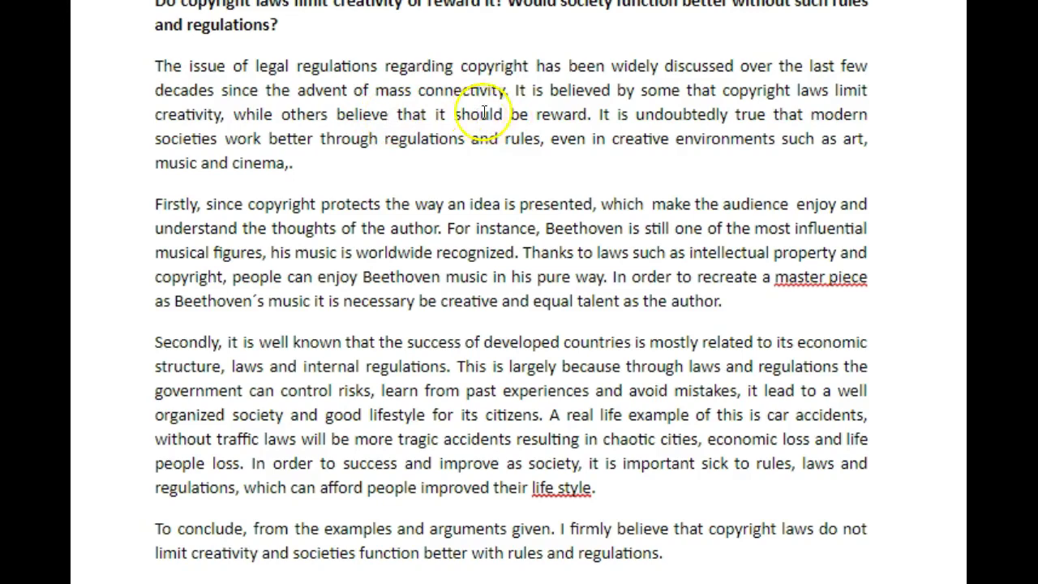
drag(529, 115, 454, 111)
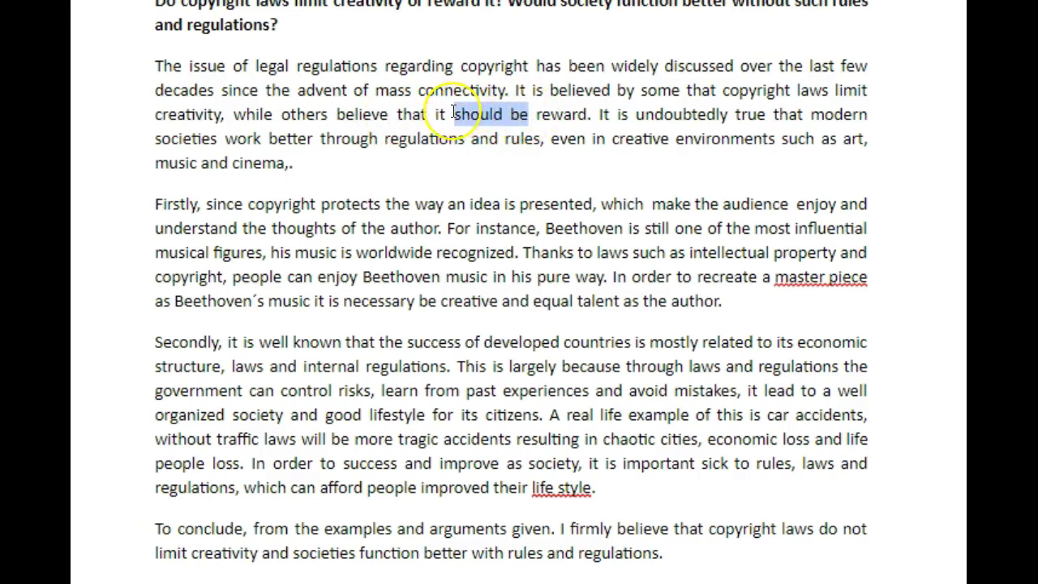
key(BackSpace)
click(492, 114)
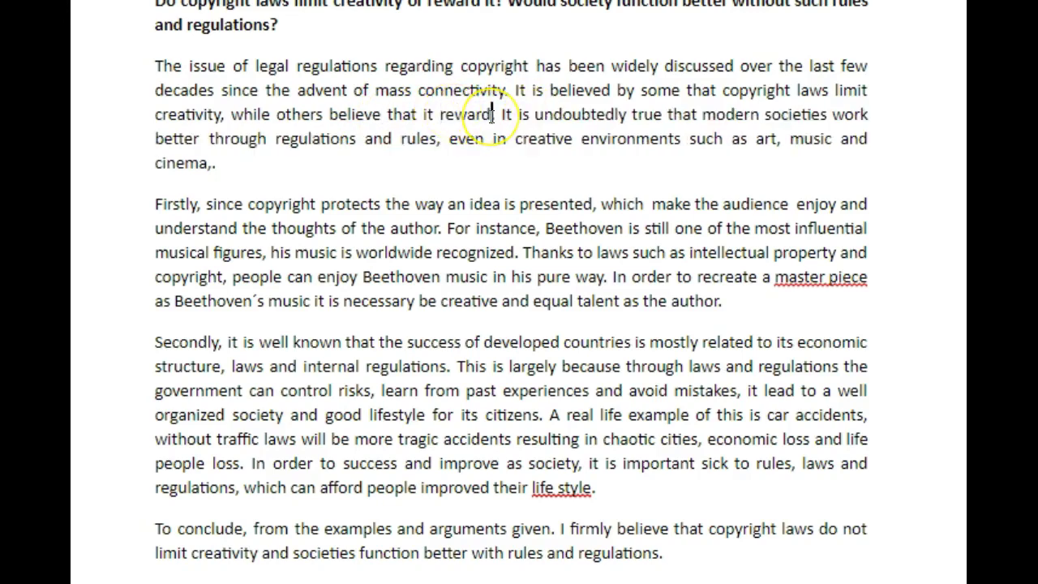
text(s it.)
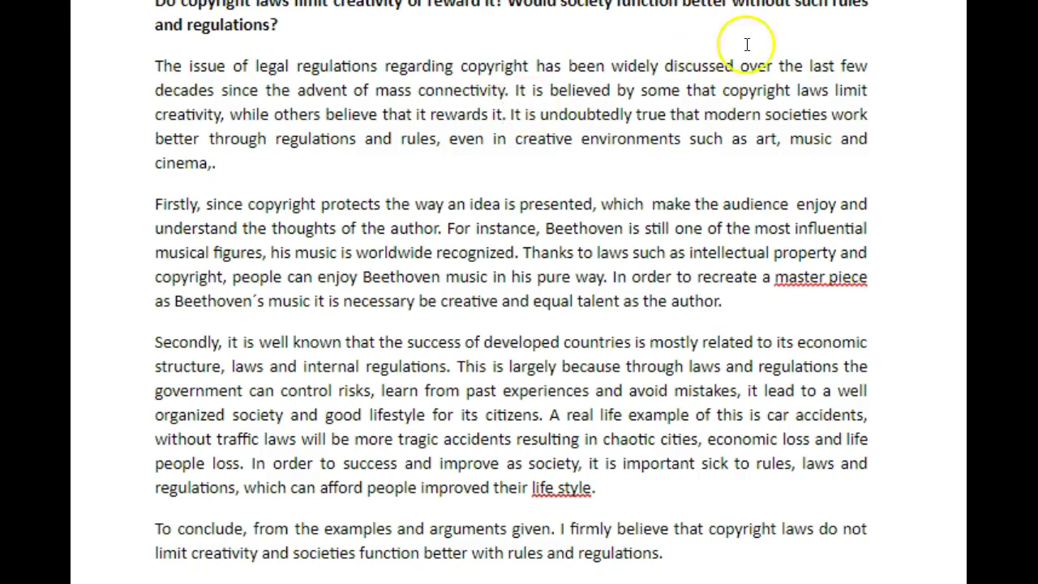
Step: Delete the stray comma after 'cinema' so the sentence ends 'art, music and cinema.'
drag(699, 90, 835, 92)
click(835, 92)
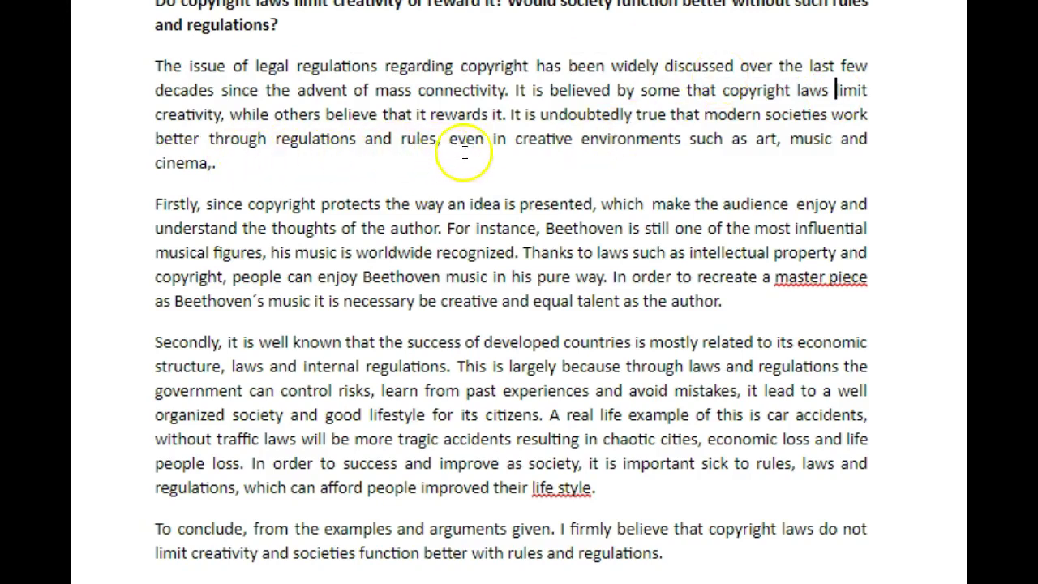
click(211, 163)
key(BackSpace)
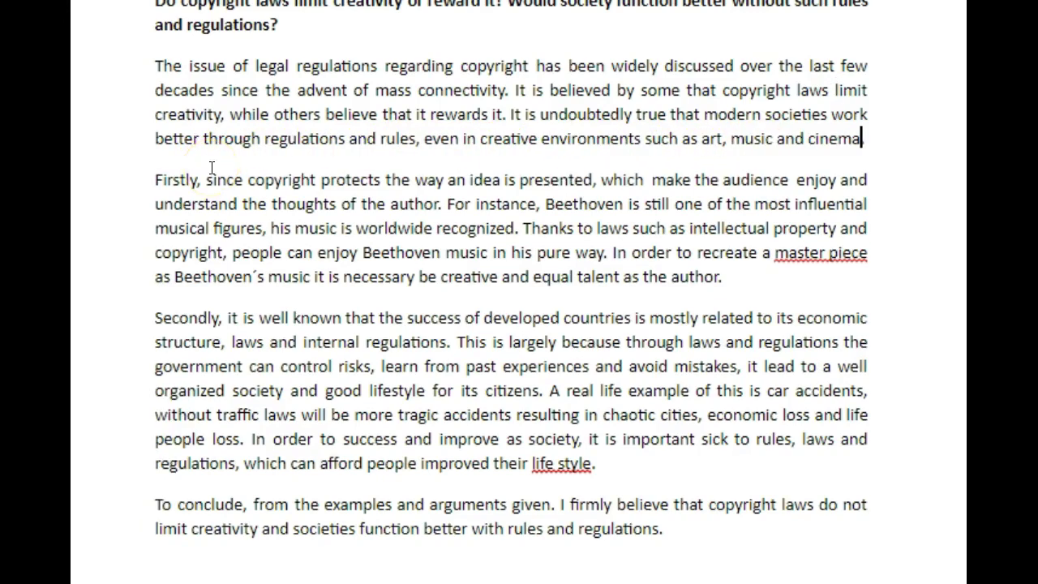
click(367, 139)
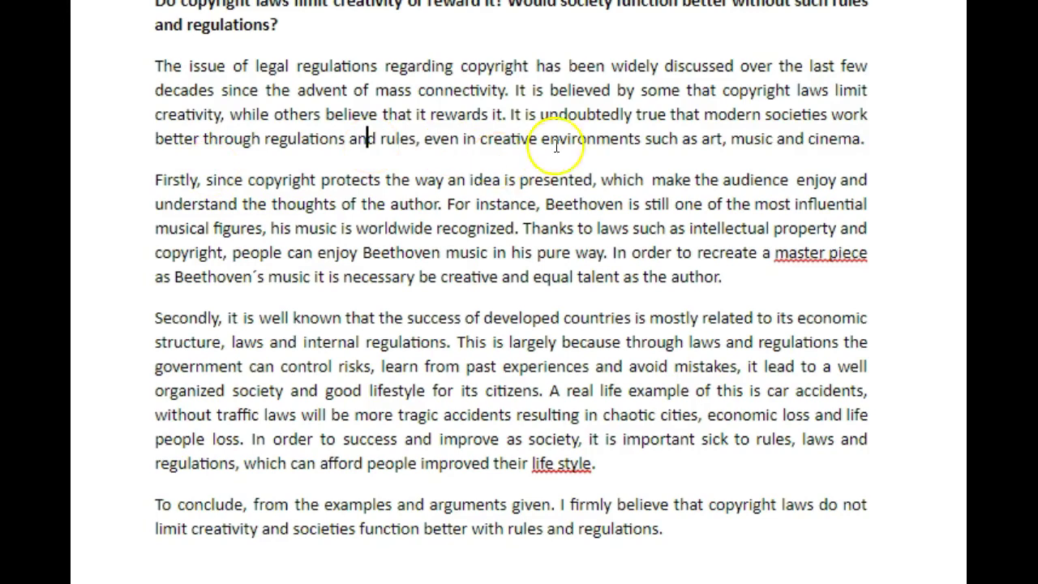
Step: Insert 'Personally, I advocate the latter opinion as' before 'It is undoubtedly true'
click(507, 115)
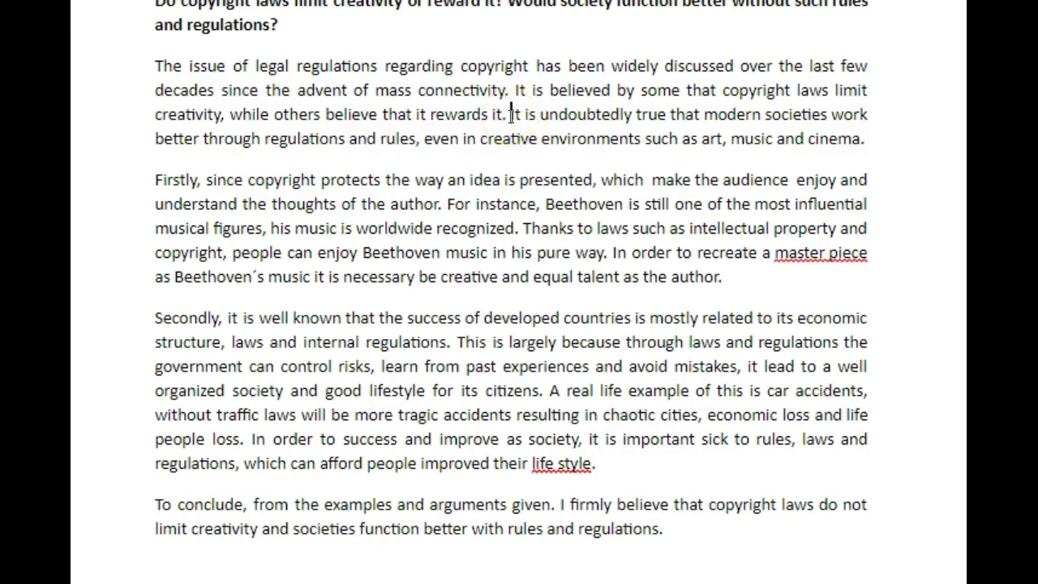
text(Personally, I adov)
key(BackSpace)
key(BackSpace)
text(vocate the latte)
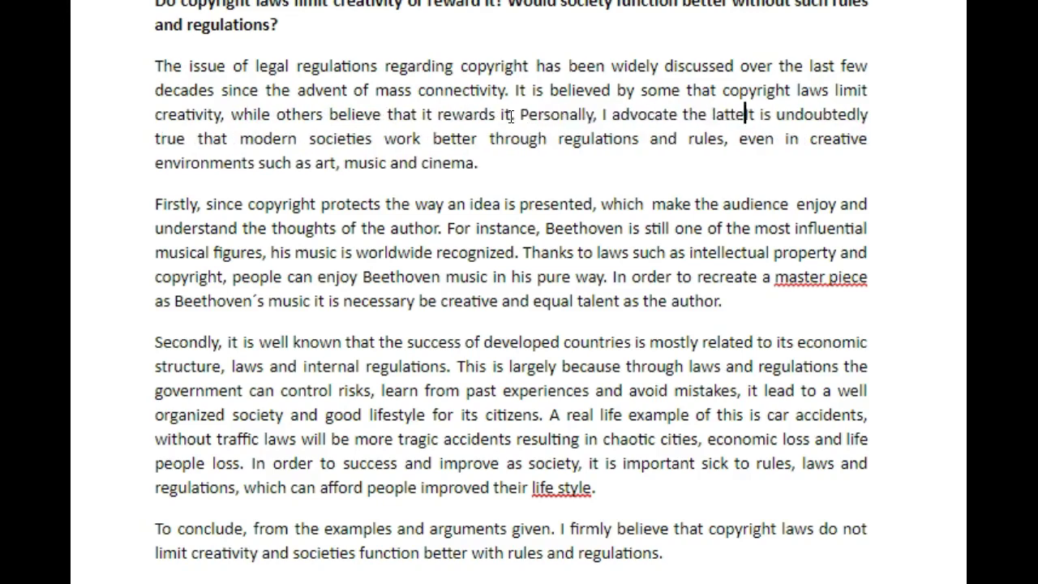
text(r opinion)
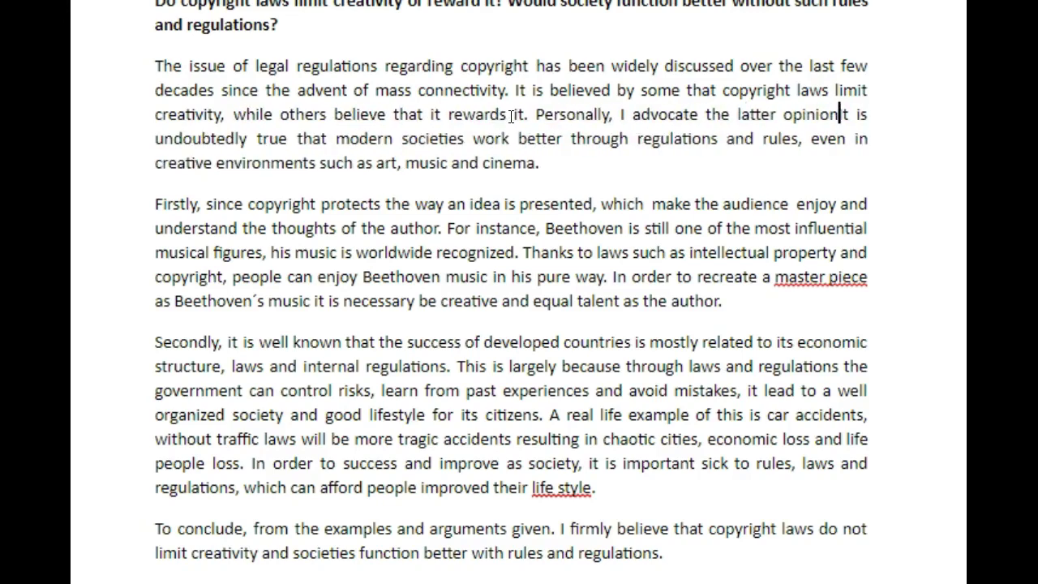
text( as)
click(598, 169)
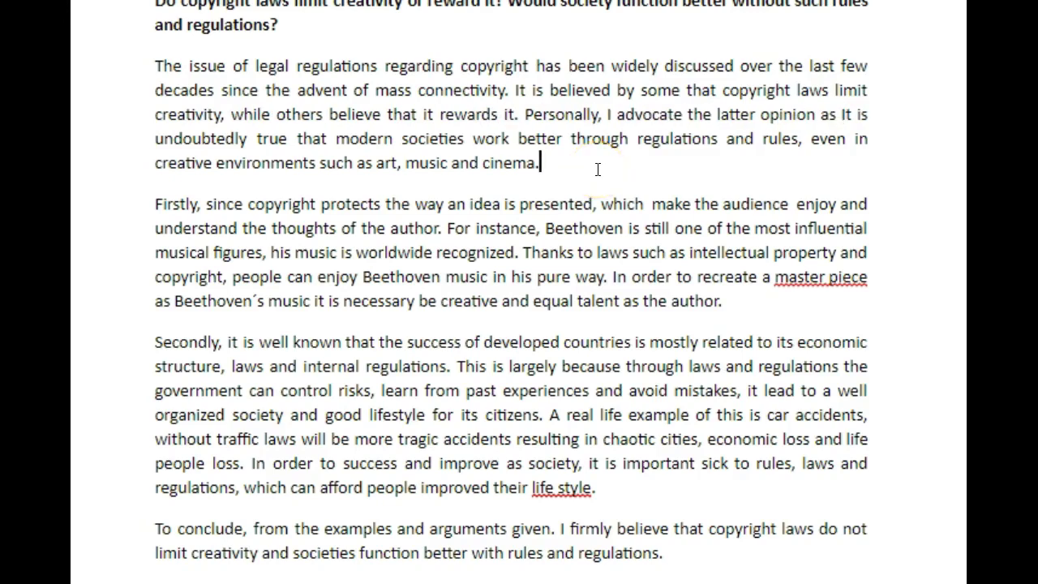
scroll(598, 168, down, 1)
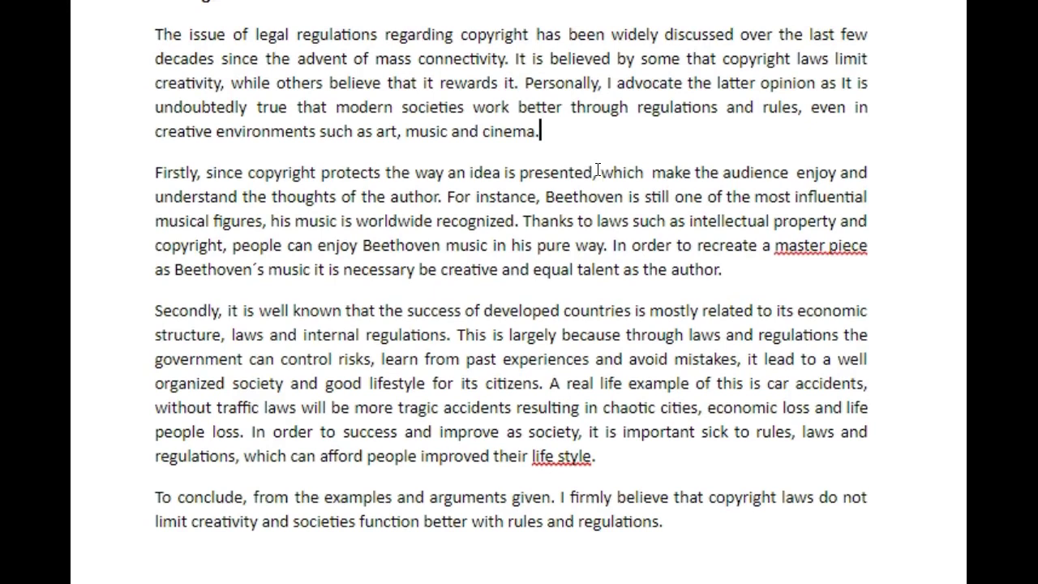
Step: Select the entire body paragraph beginning 'Firstly, since copyright protects the way an idea is presented'
scroll(598, 168, down, 1)
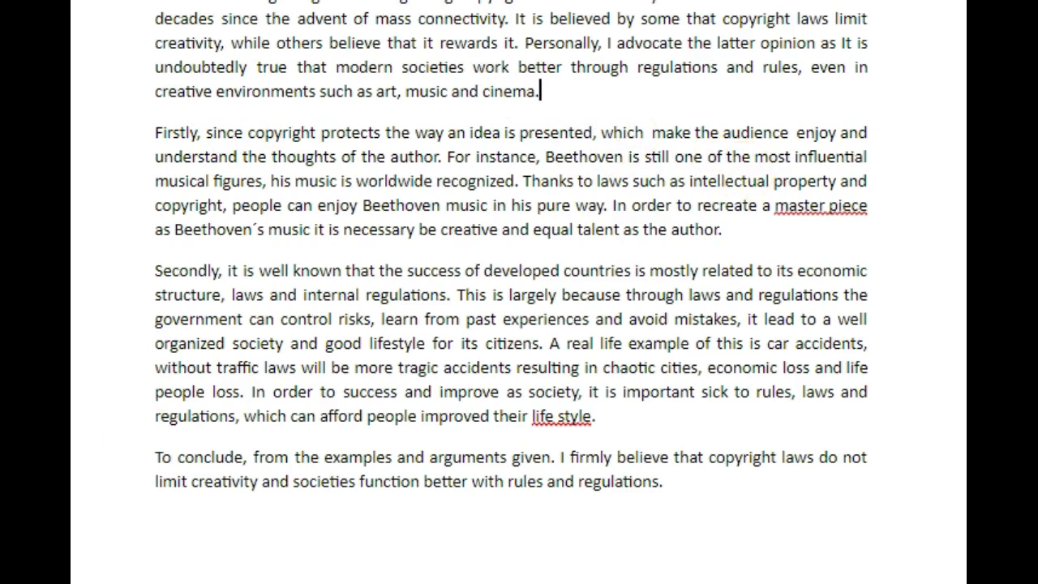
triple_click(169, 180)
triple_click(168, 180)
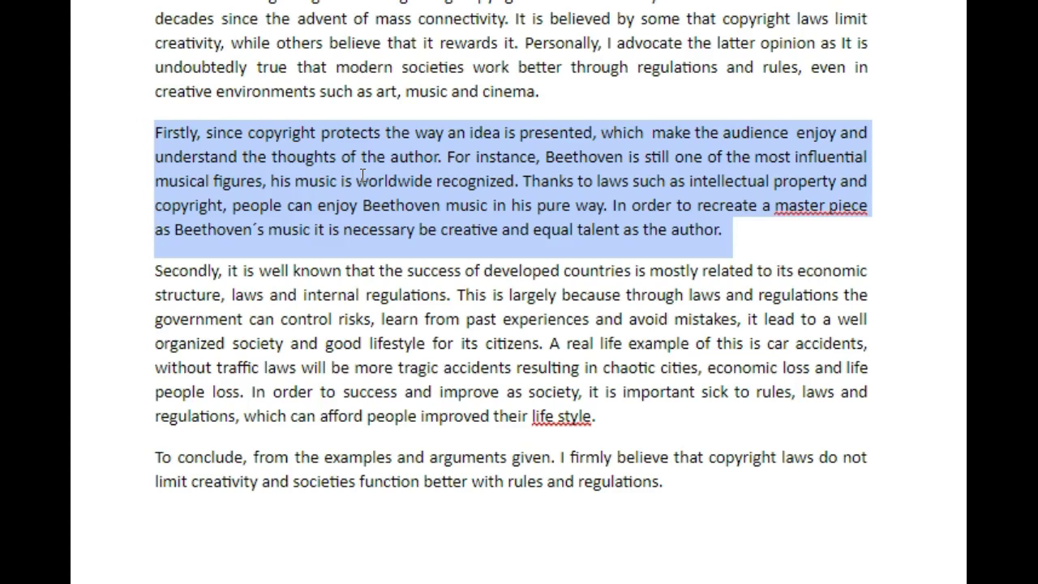
click(356, 180)
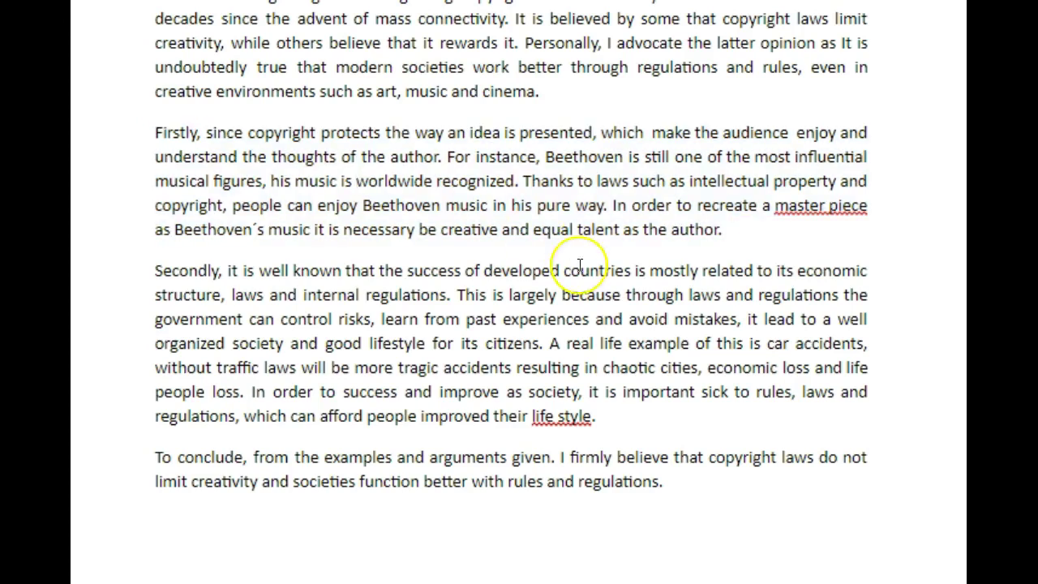
scroll(579, 265, up, 2)
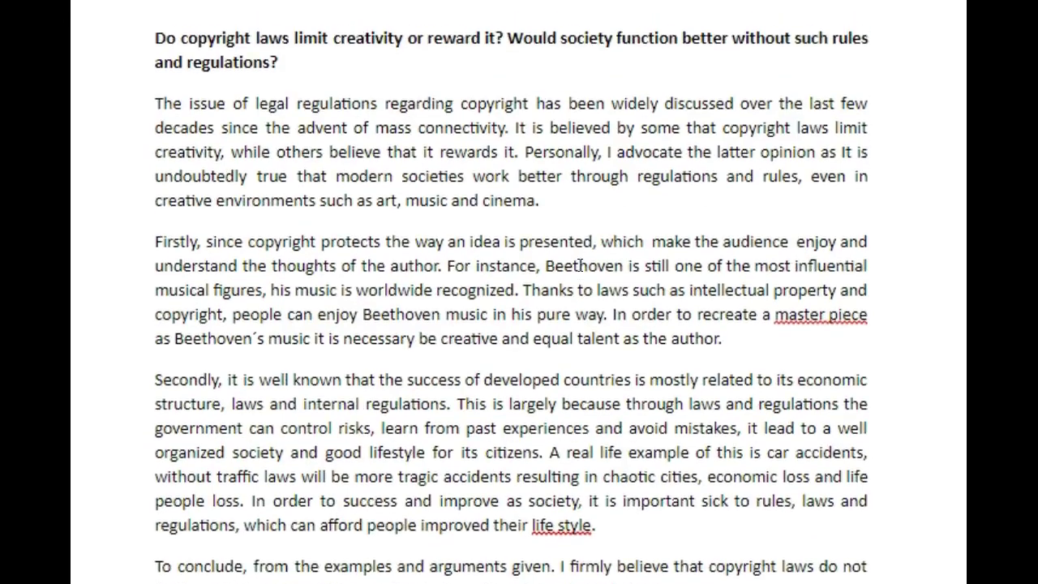
scroll(580, 265, down, 1)
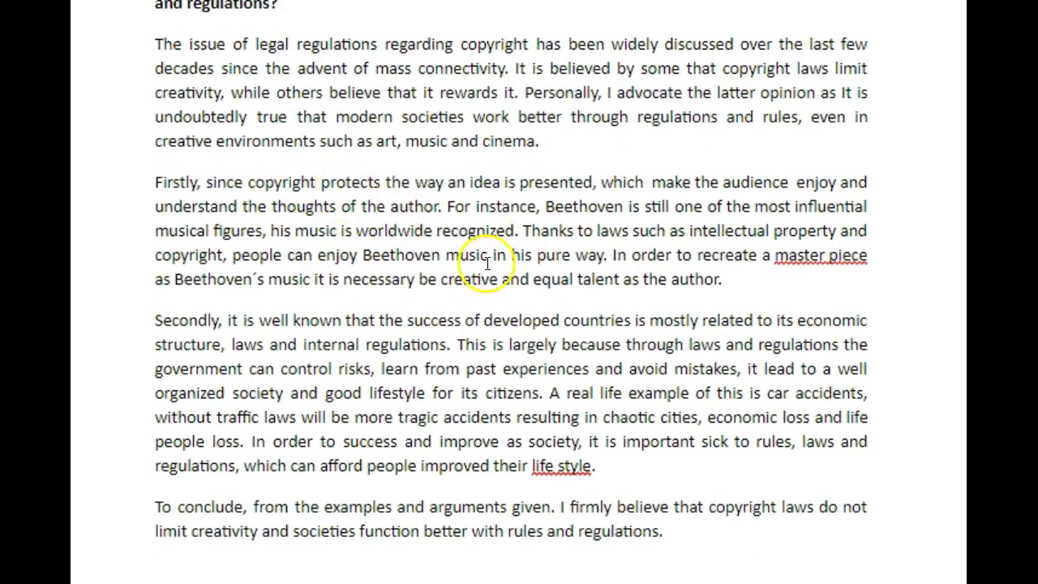
triple_click(509, 232)
triple_click(509, 232)
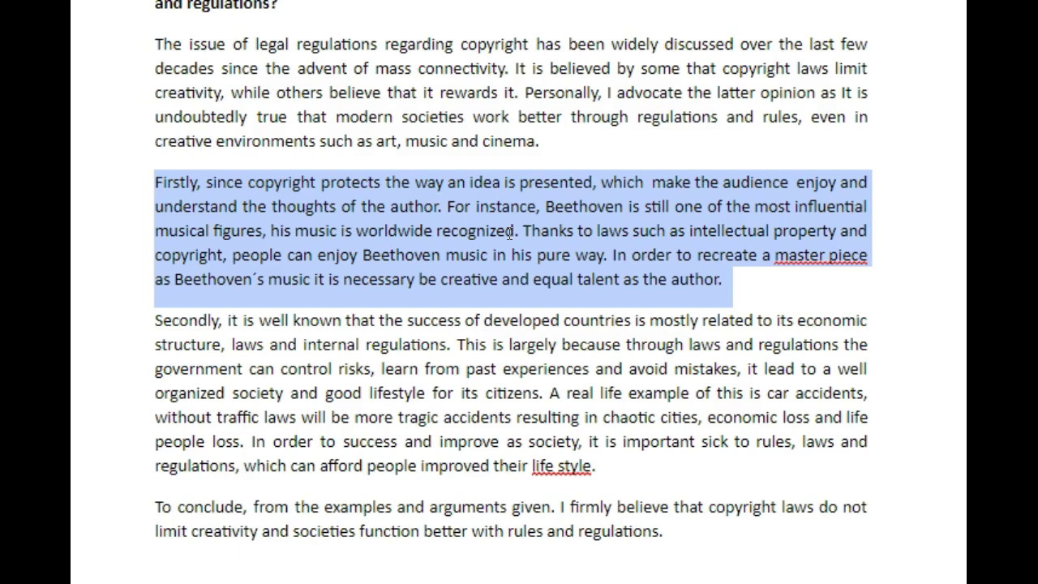
scroll(509, 232, up, 2)
scroll(509, 233, down, 4)
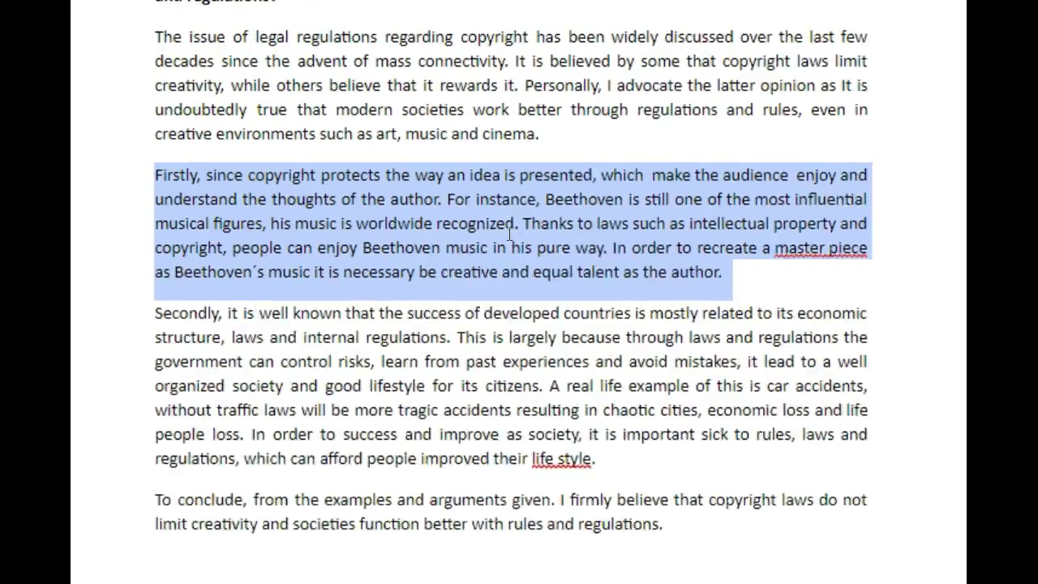
scroll(509, 232, up, 2)
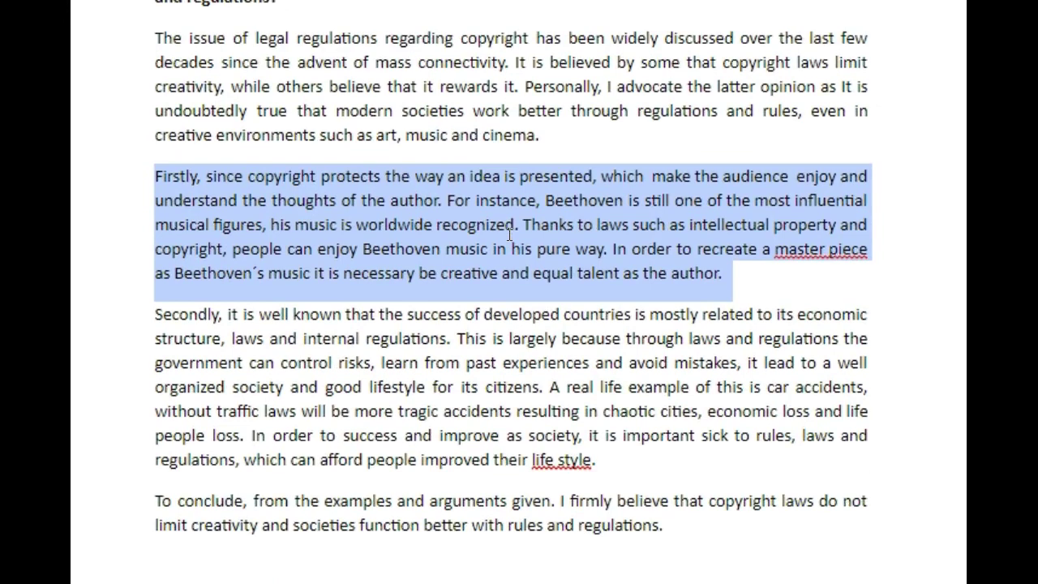